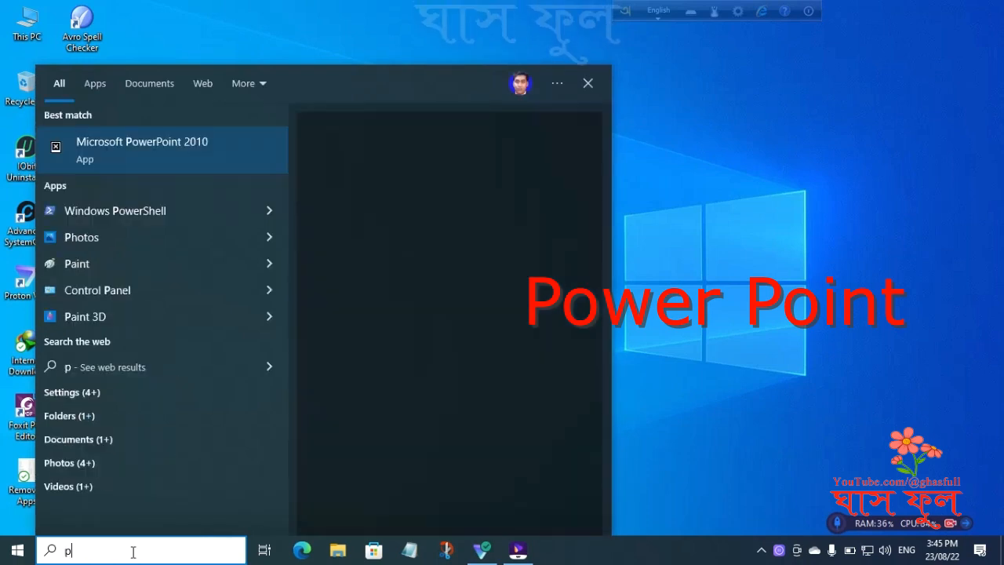
- Search Windows for "power point" and open Microsoft PowerPoint 2010
type("ower ")
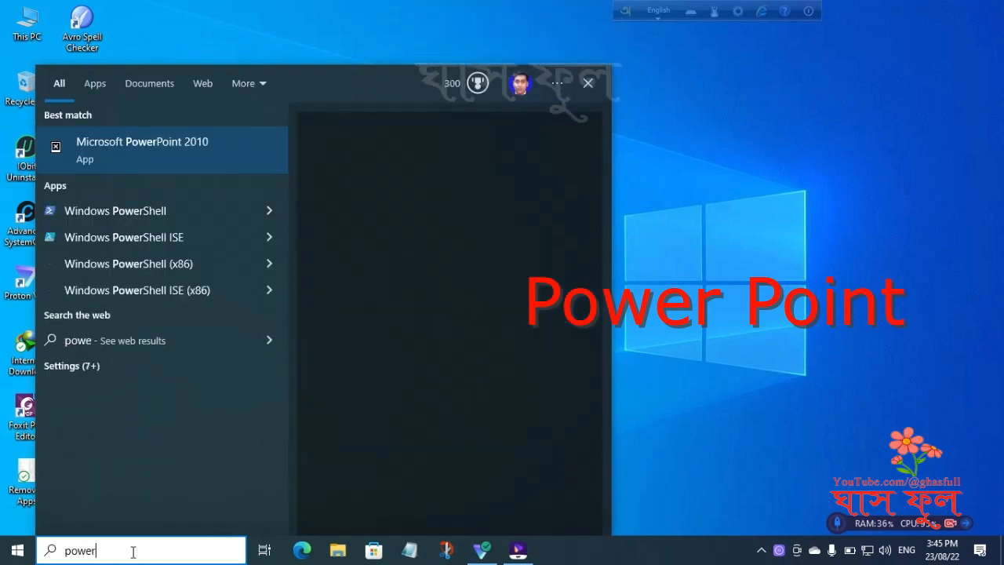
type("po")
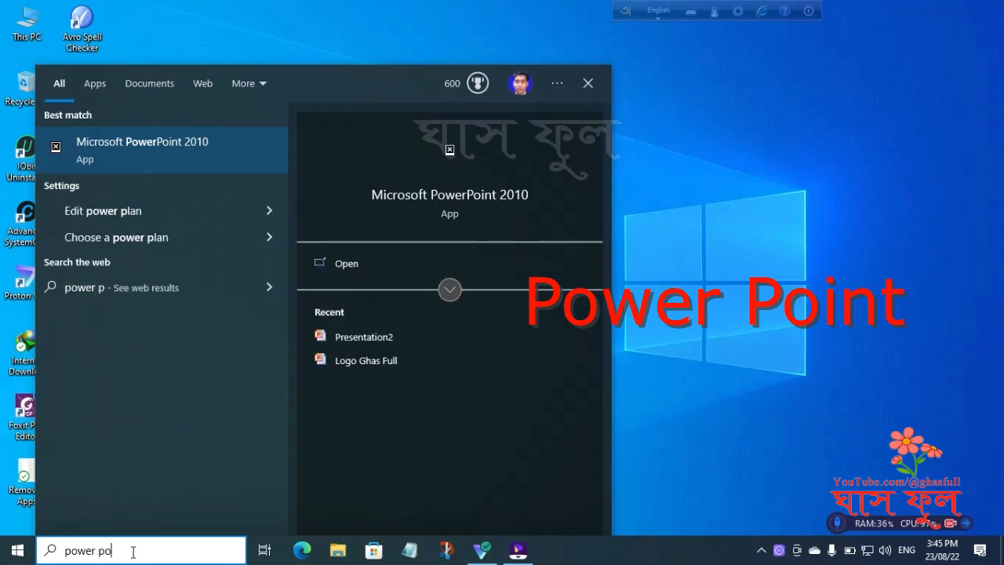
type("int")
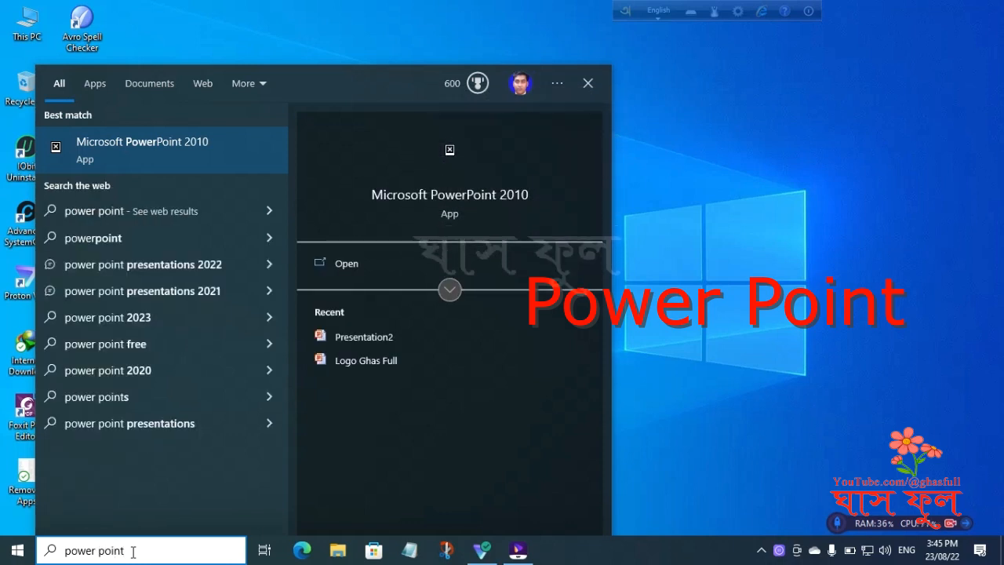
key("BackSpace")
key("BackSpace")
key("BackSpace")
key("BackSpace")
key("BackSpace")
key("BackSpace")
type("power")
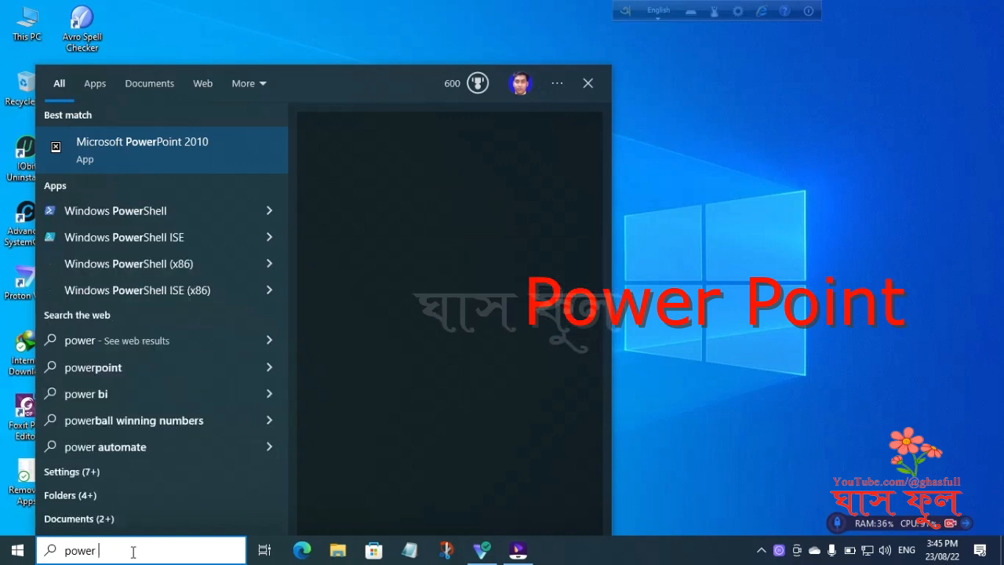
type("int")
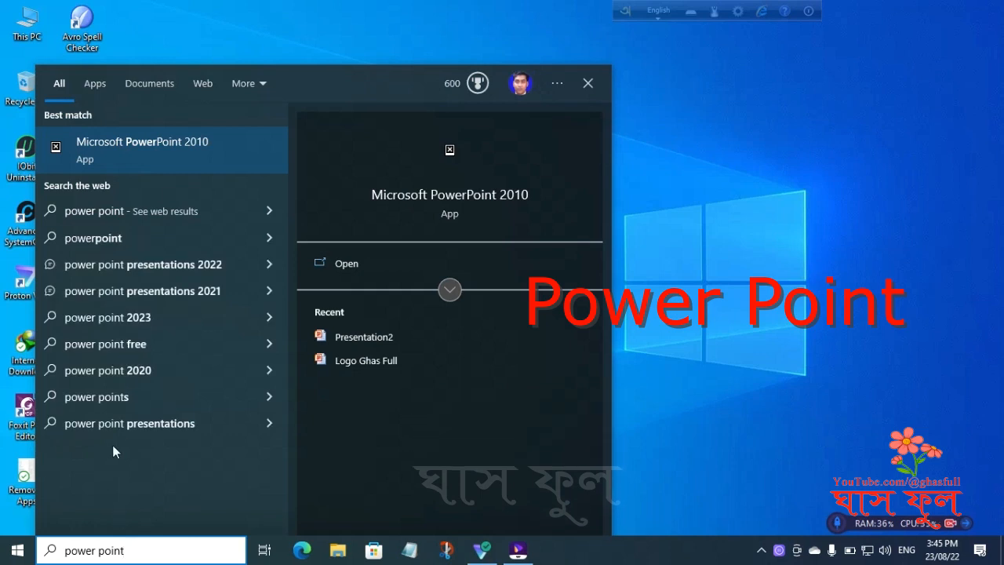
key("BackSpace")
key("BackSpace")
key("BackSpace")
key("BackSpace")
key("BackSpace")
key("BackSpace")
type("poi")
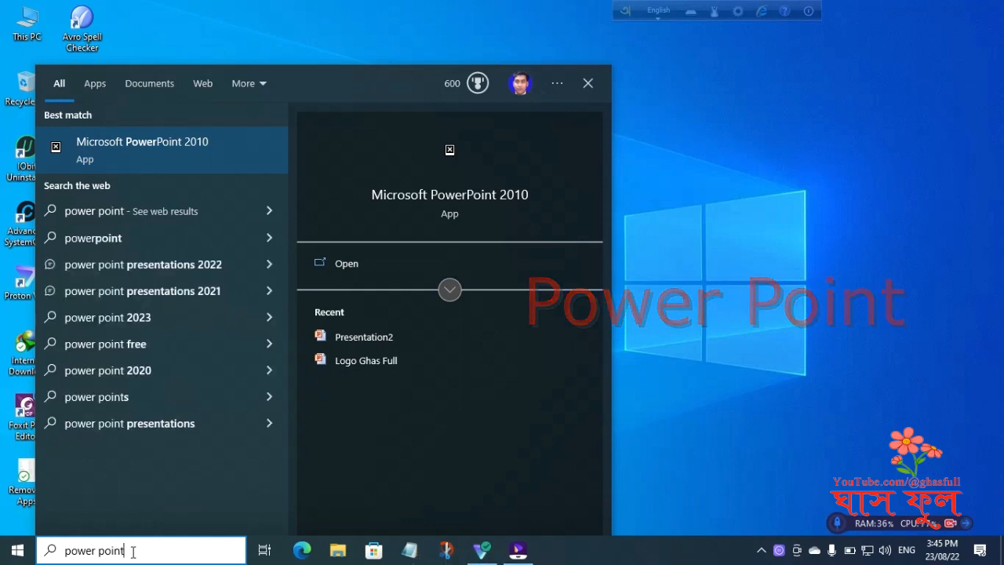
left_click(161, 149)
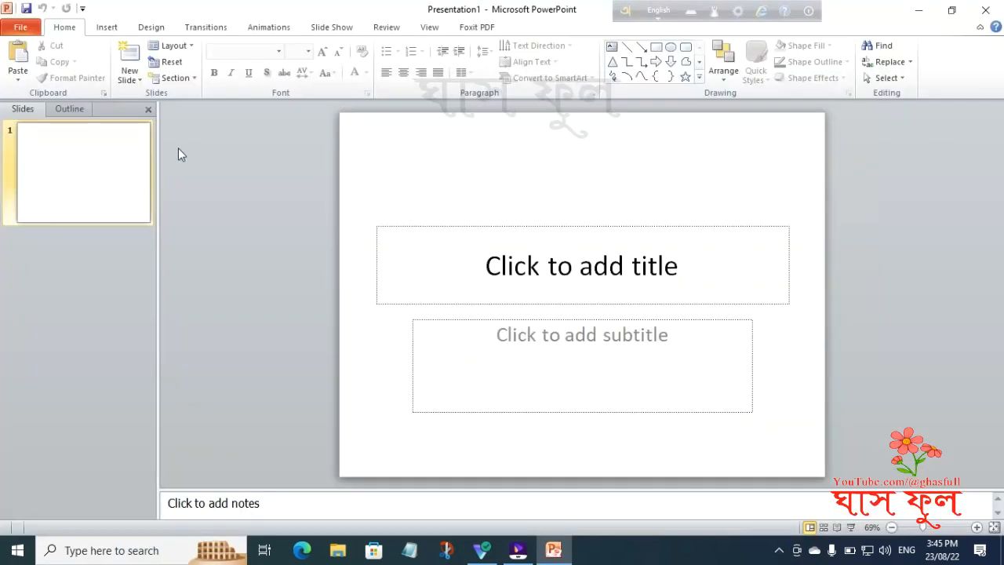
- Cut the title and subtitle placeholders from the first slide
left_click(454, 226)
right_click(453, 226)
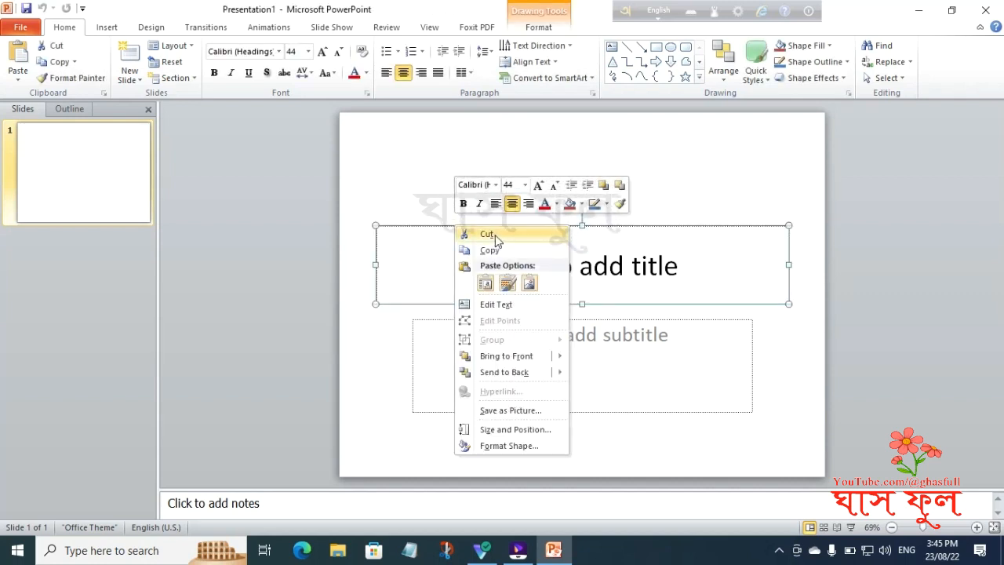
left_click(495, 234)
left_click(514, 320)
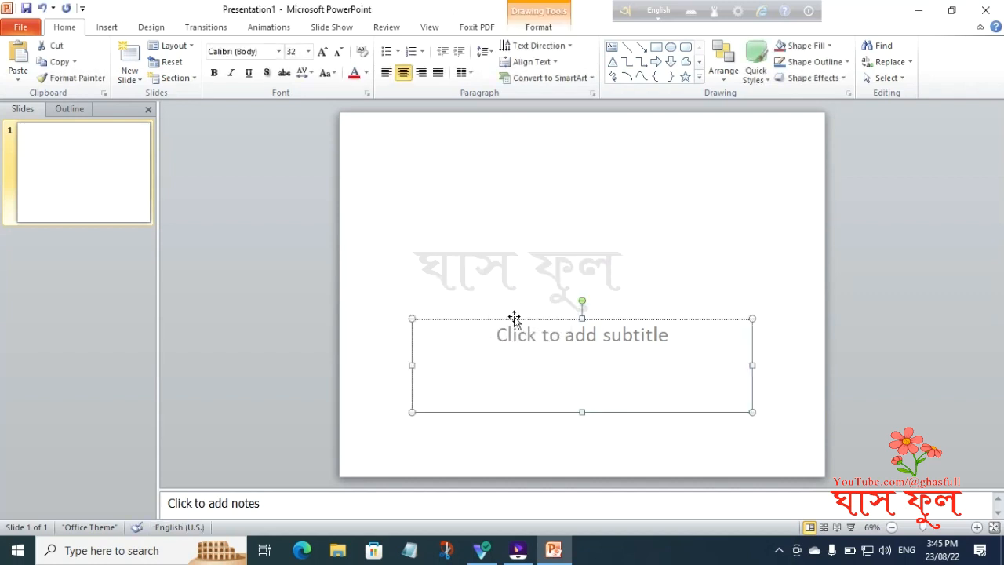
key("ctrl+v")
right_click(454, 226)
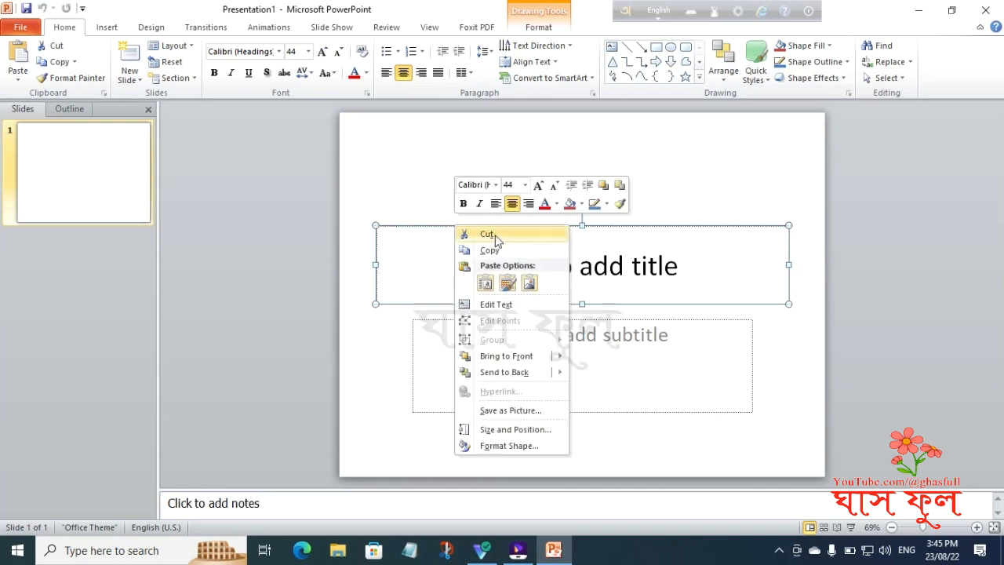
left_click(495, 235)
left_click(514, 319)
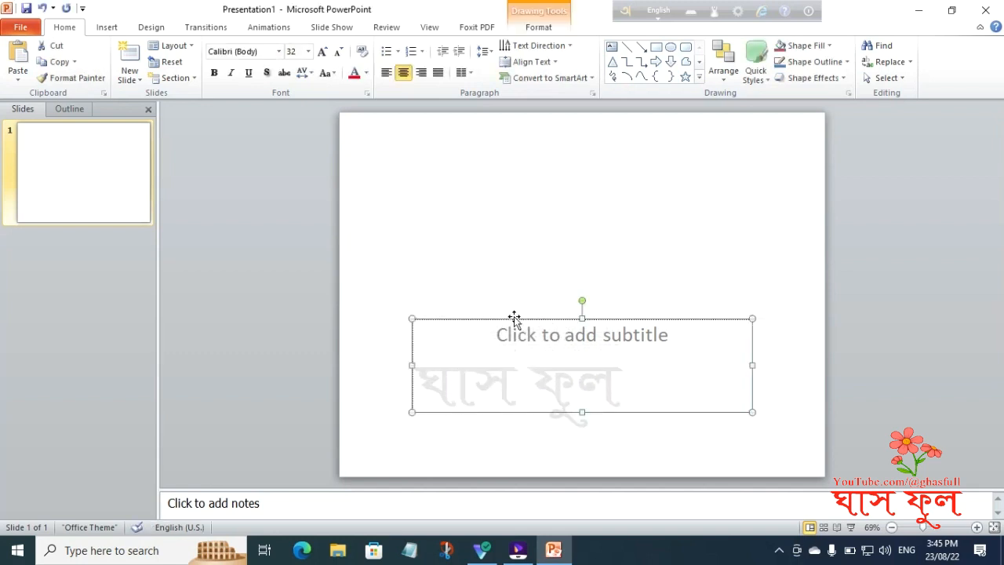
right_click(514, 316)
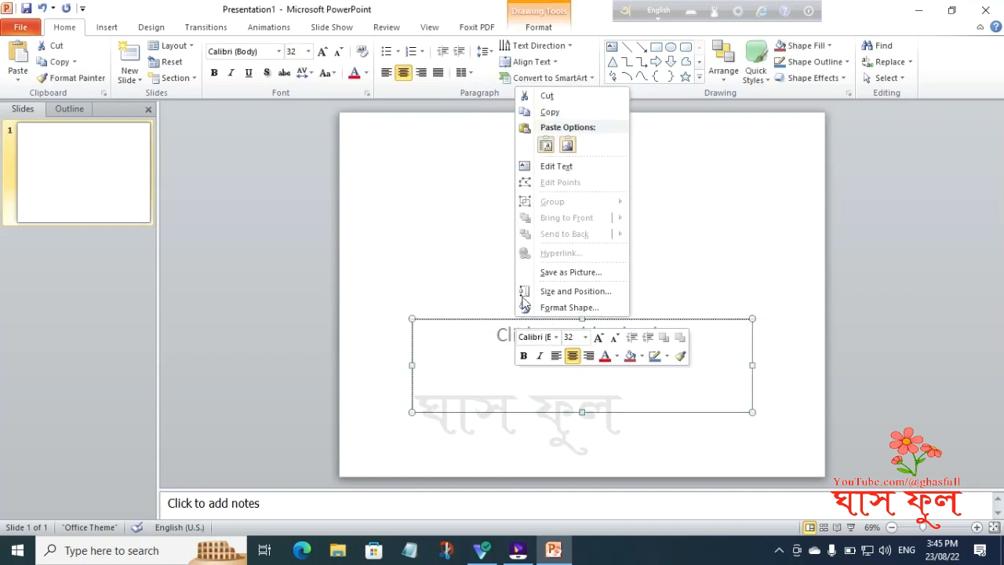
left_click(540, 98)
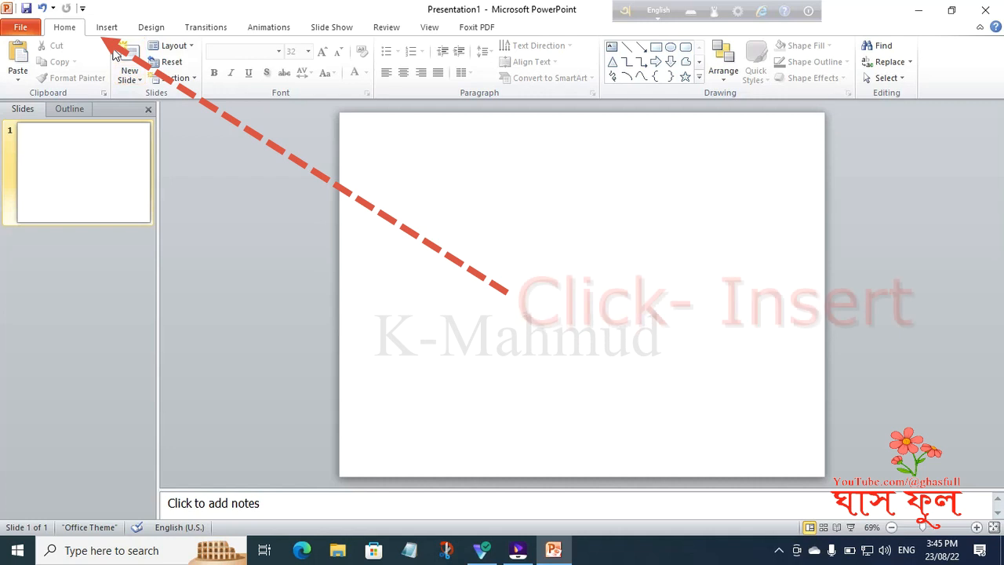
- Insert the "ball" JPG picture from the Downloads folder onto the blank slide
left_click(106, 28)
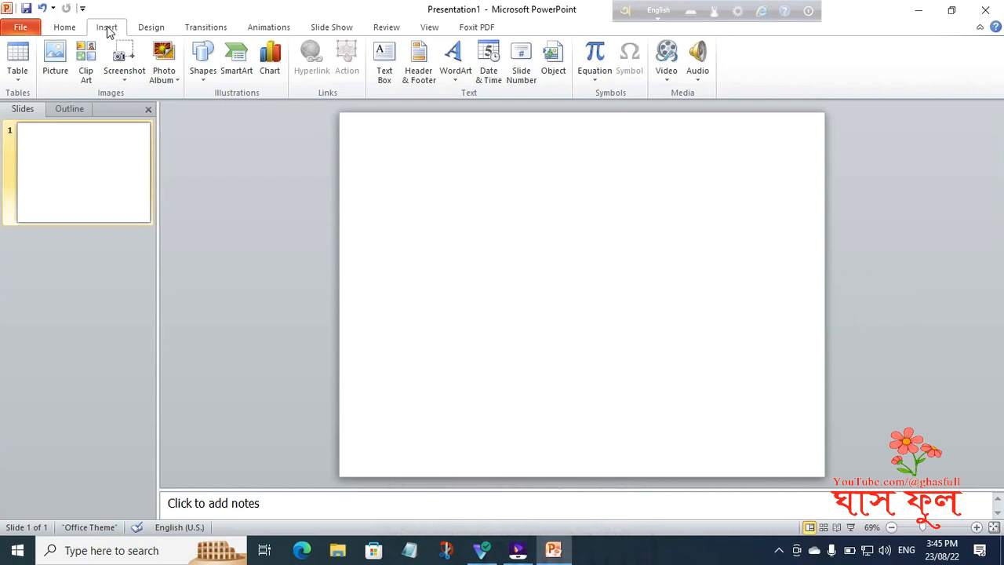
left_click(59, 63)
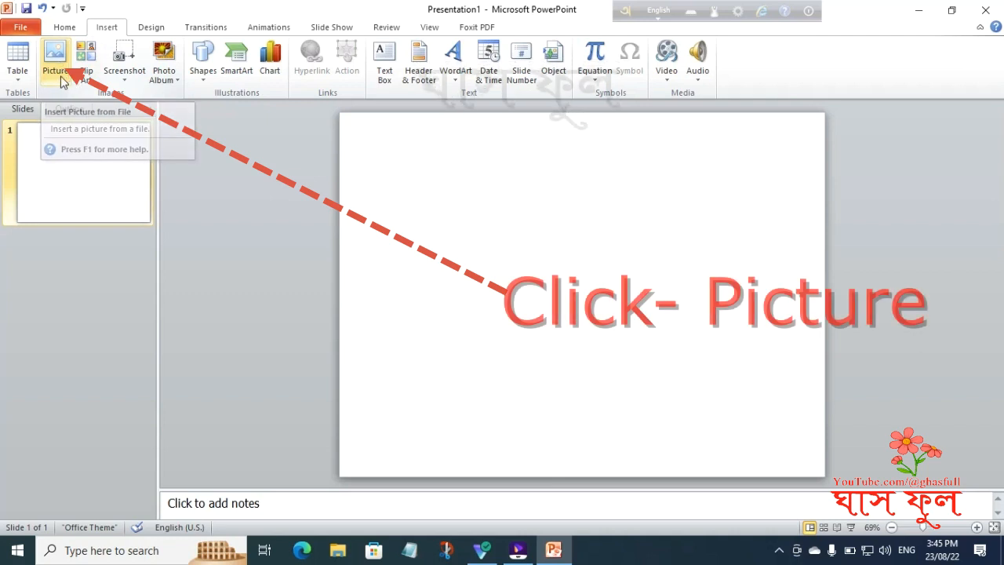
left_click(56, 61)
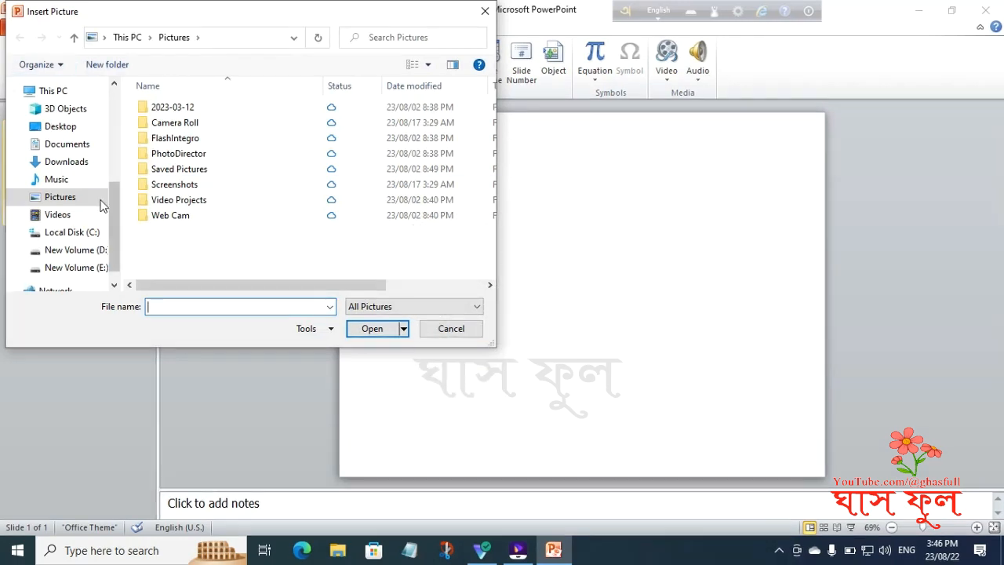
left_click(74, 168)
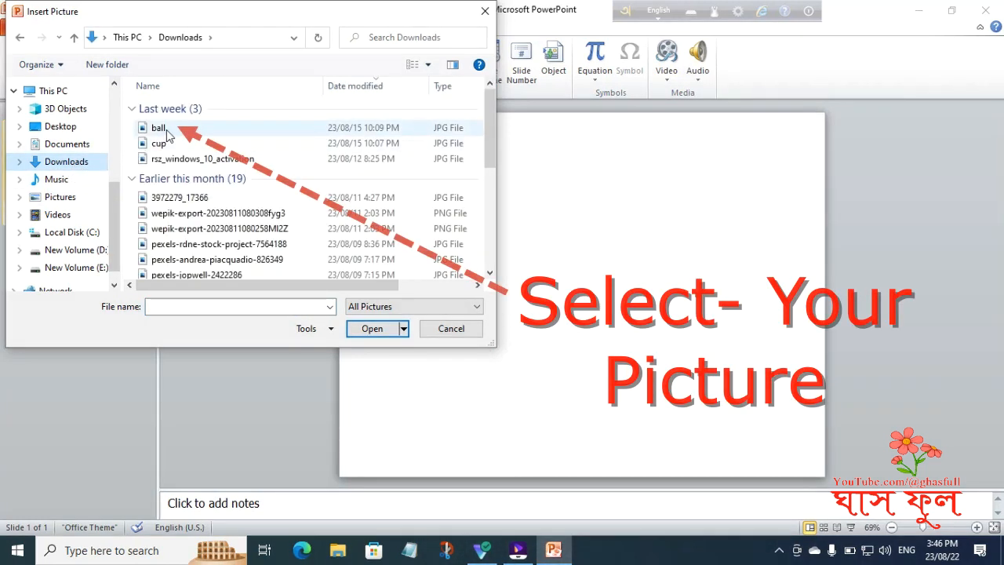
left_click(166, 128)
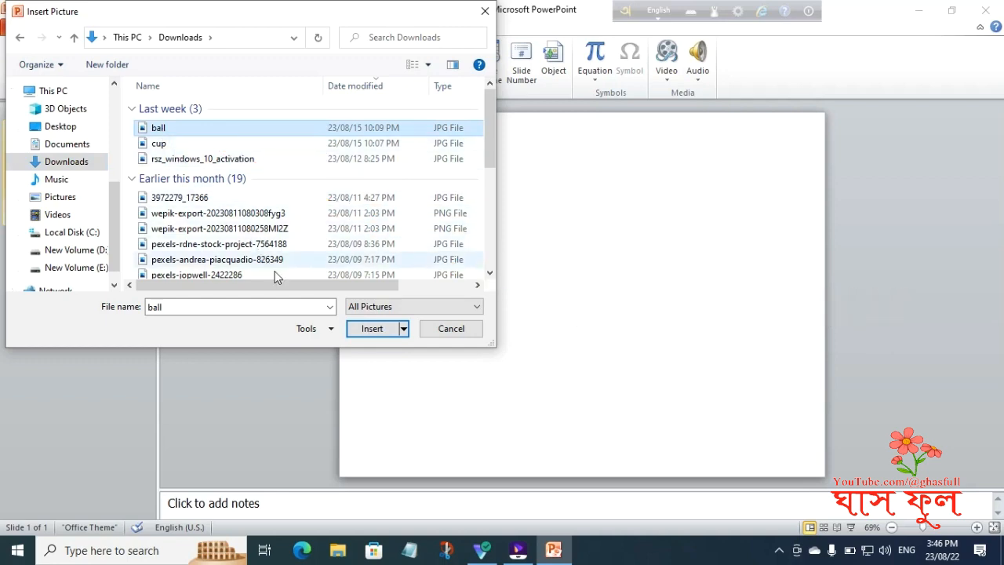
left_click(372, 330)
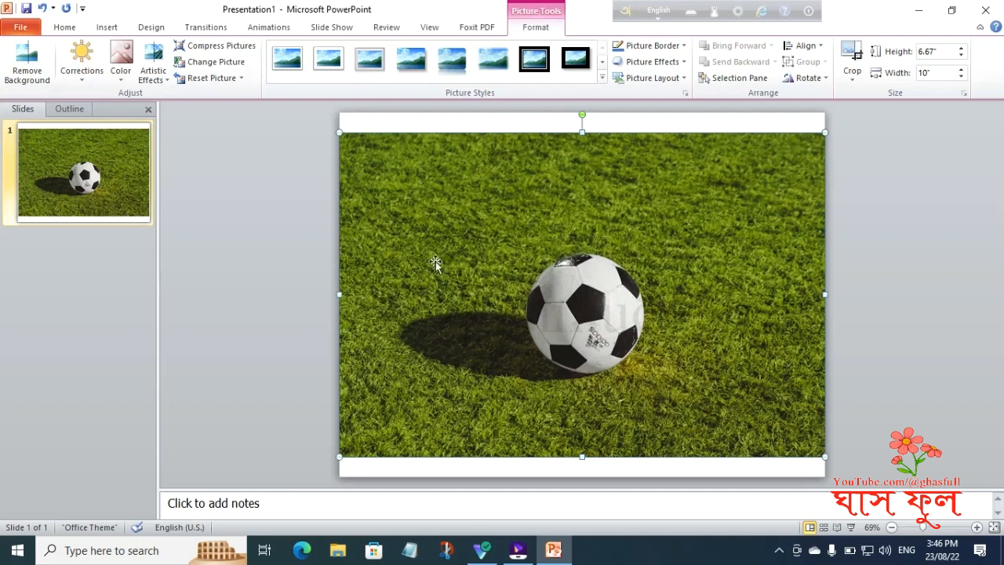
- Remove the picture's background, marking the football to keep and its shadow and the grass patch to remove, and keep the changes
left_click(30, 57)
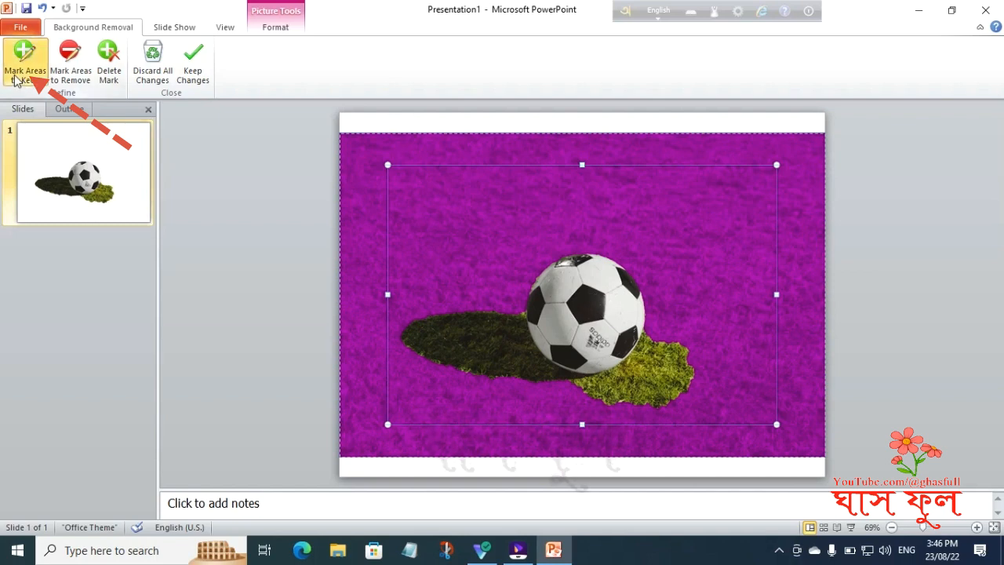
left_click(583, 260)
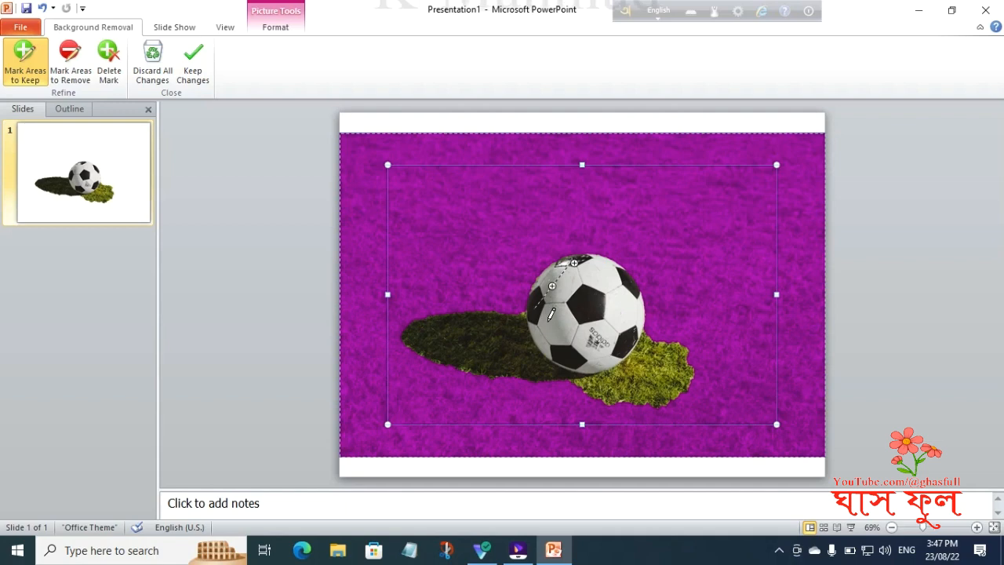
left_click(72, 64)
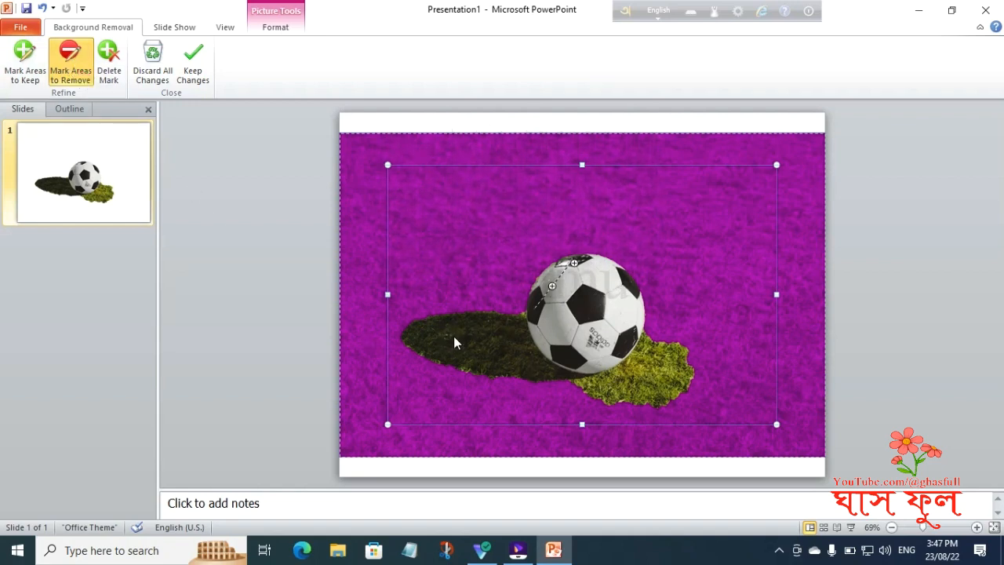
left_click_drag(497, 353, 507, 357)
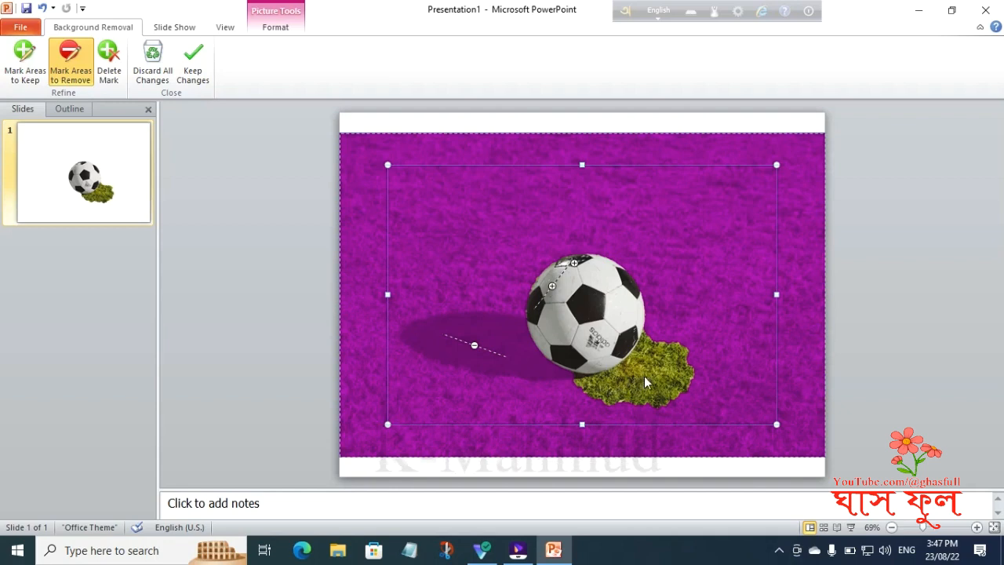
left_click_drag(609, 393, 664, 357)
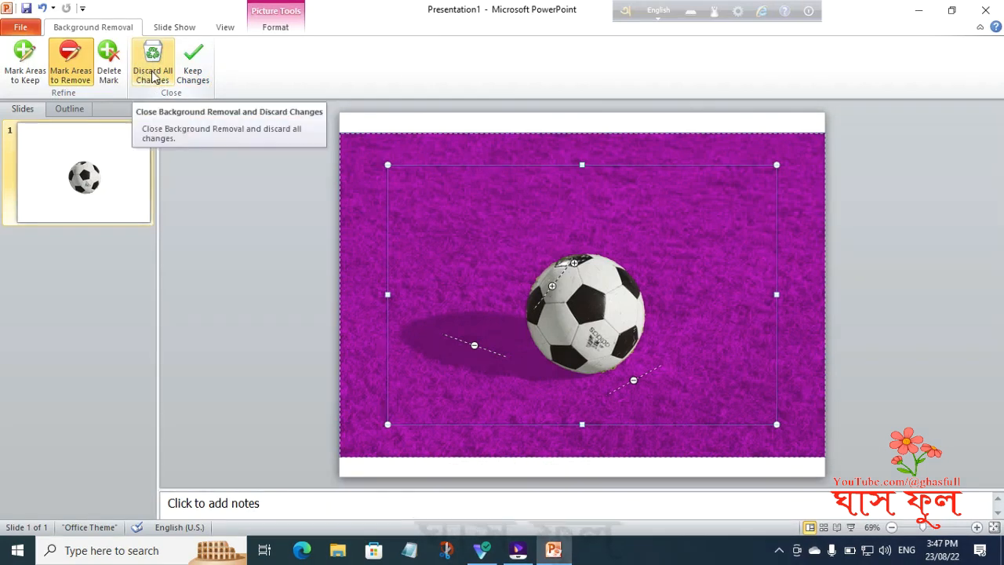
left_click(196, 67)
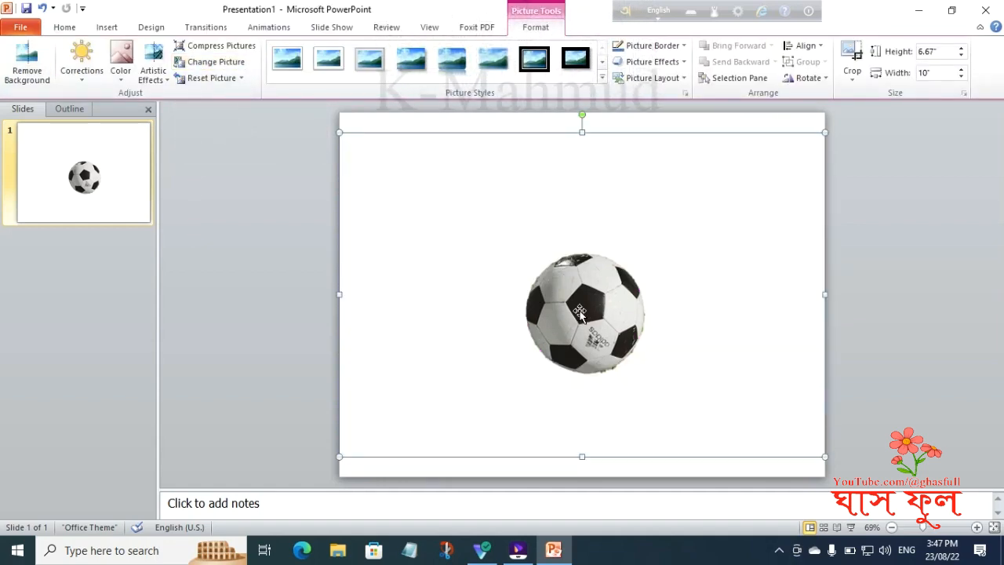
- Reposition the cut-out football picture on the slide and scale it down proportionally from its corners
left_click_drag(579, 310, 626, 225)
left_click_drag(865, 375, 706, 315)
left_click_drag(577, 204, 573, 314)
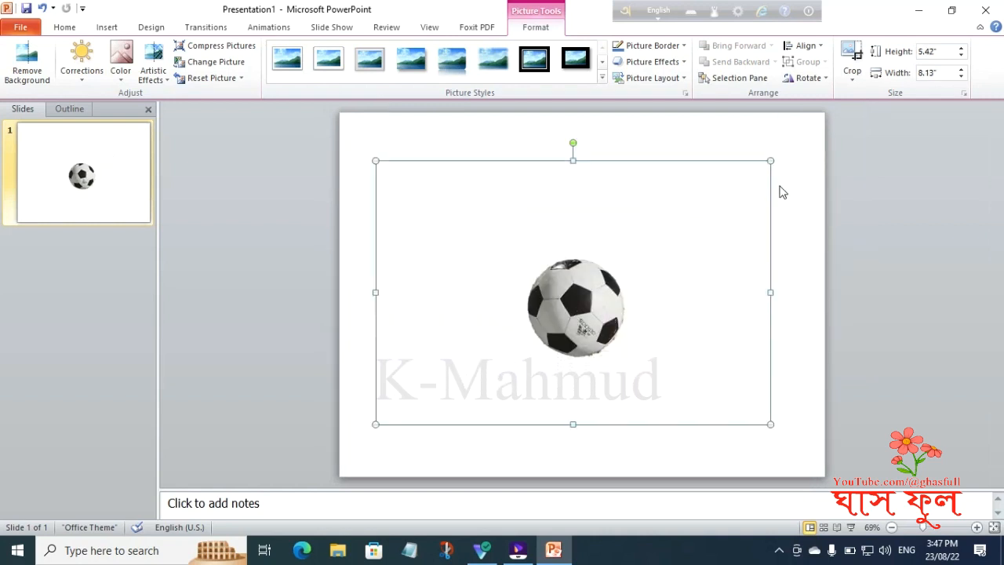
left_click_drag(769, 157, 714, 215)
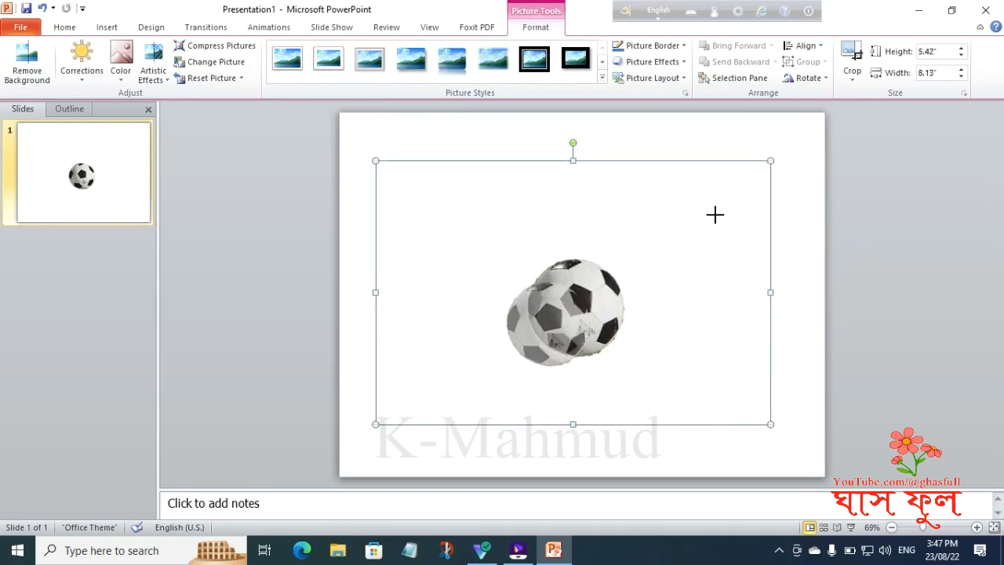